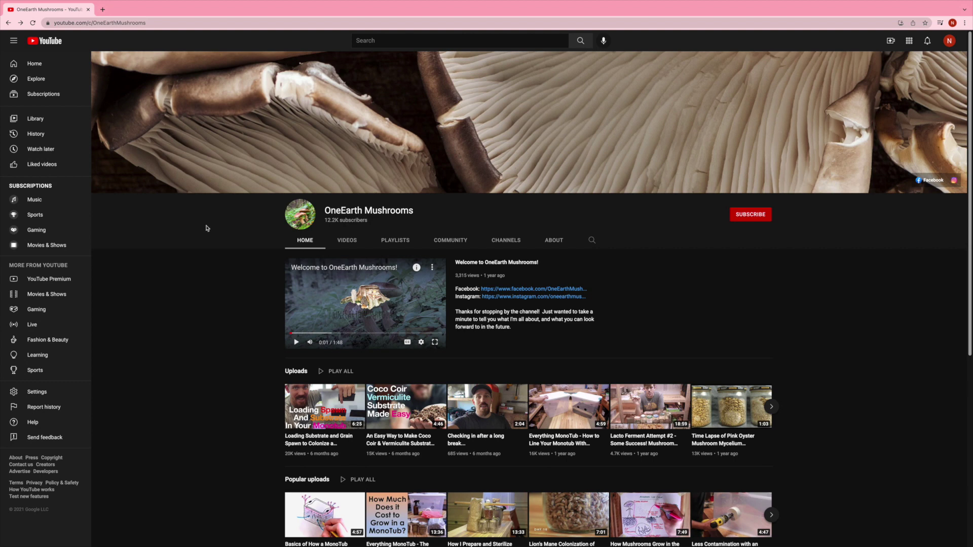
Step: Leave YouTube and go to the oneearthmushrooms.com website
click(183, 24)
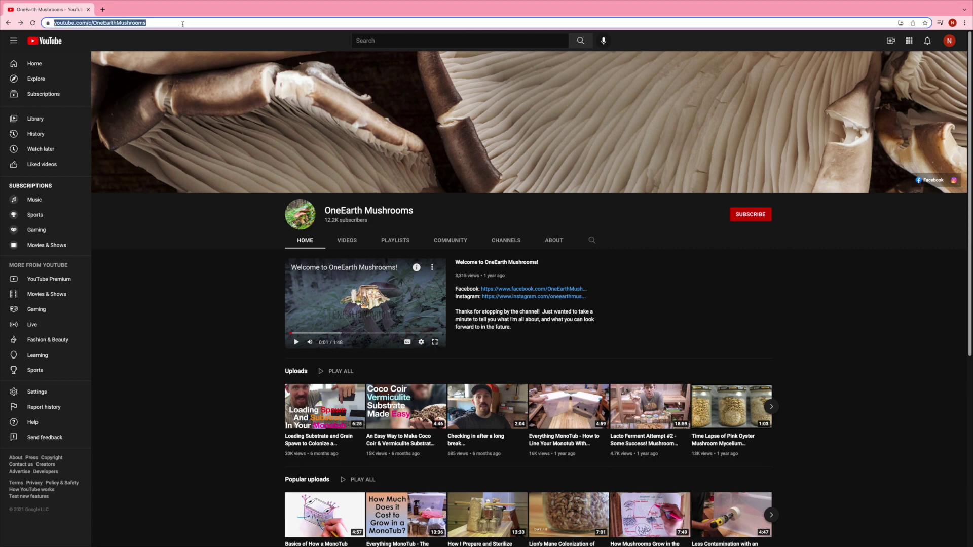
text(oneeart)
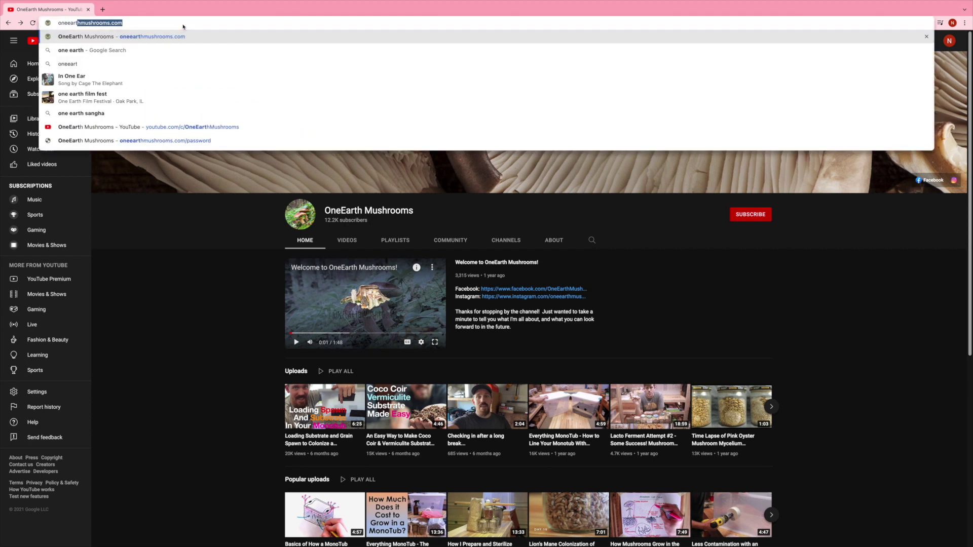
text(hmushrooms)
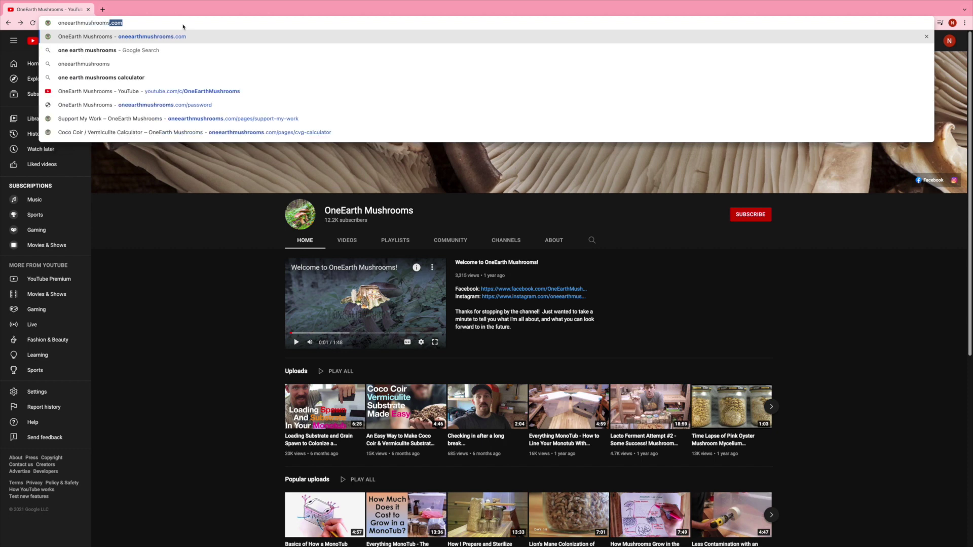
text(.com)
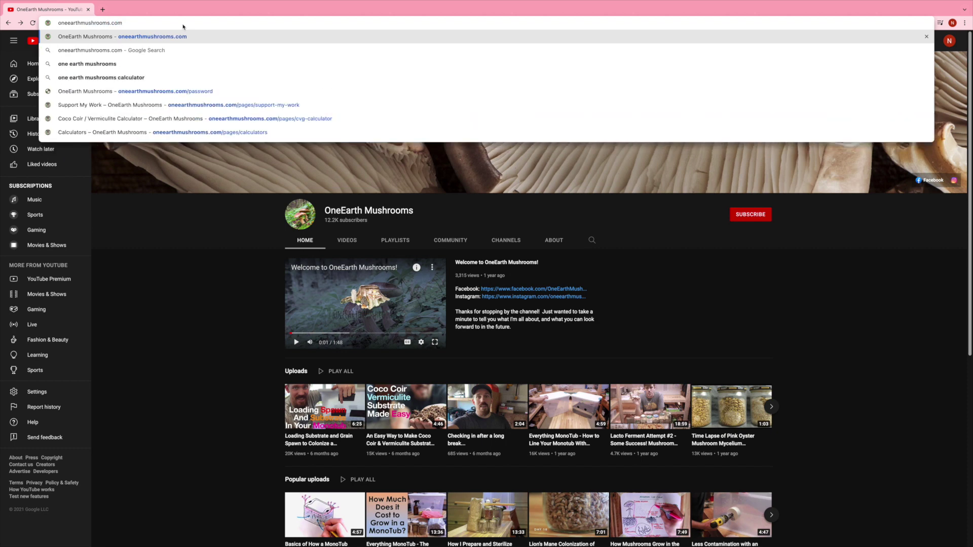
key(Return)
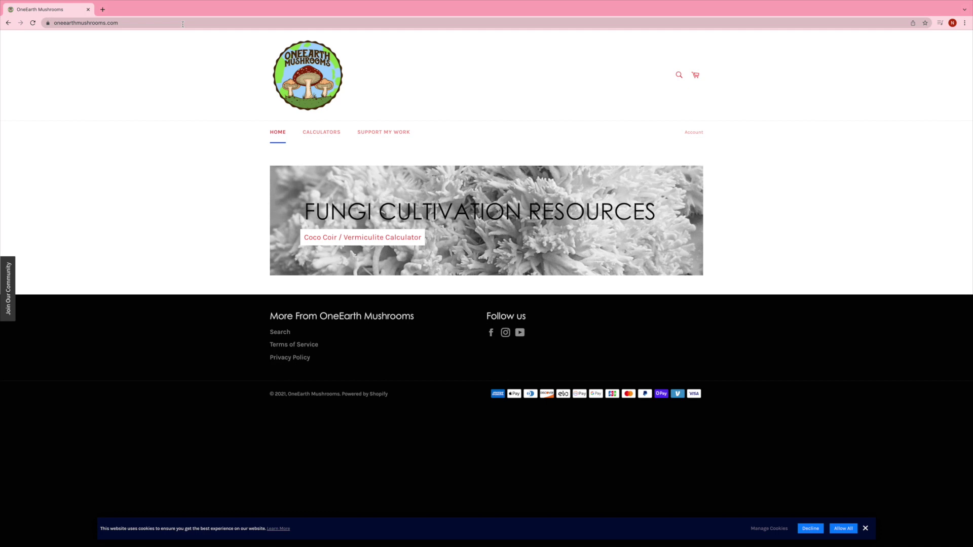
Step: Open the Coco Coir / Vermiculite Calculator from the calculators list
click(366, 269)
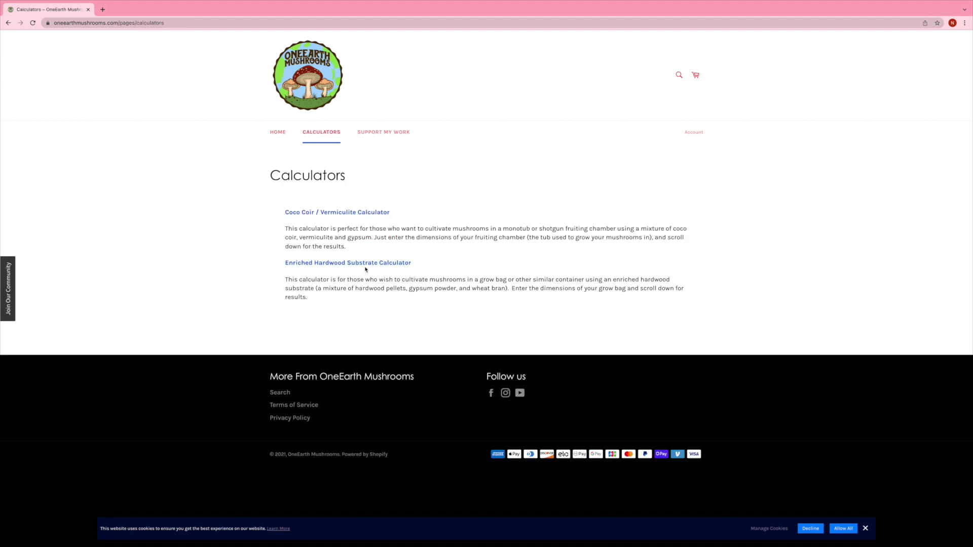
click(361, 214)
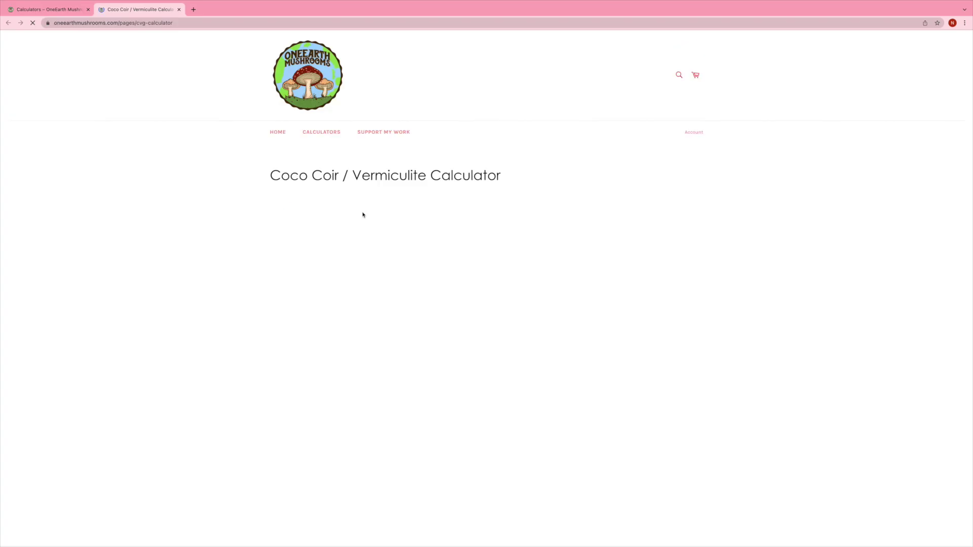
scroll(252, 246, down, 3)
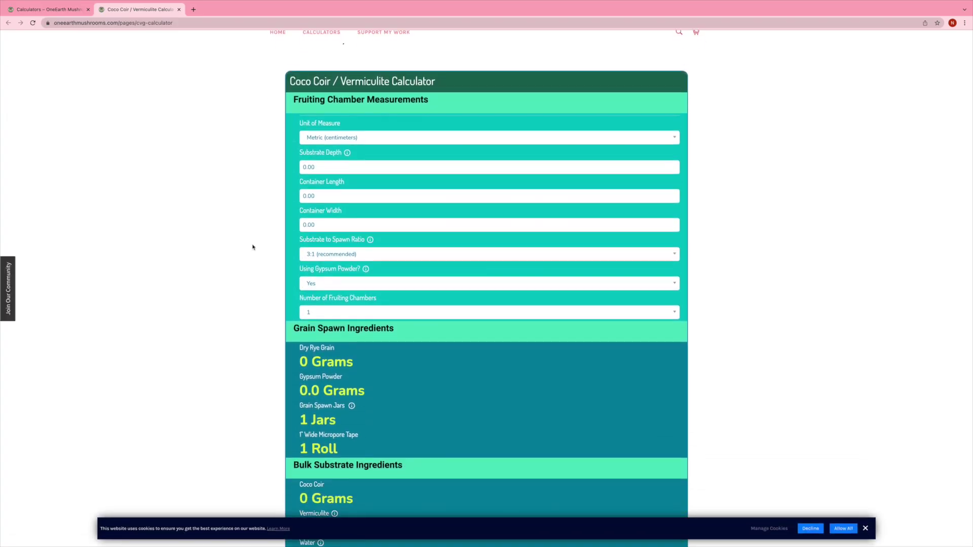
Step: Enter substrate depth 10, container length 20 and container width 30
drag(322, 137, 303, 137)
text(10)
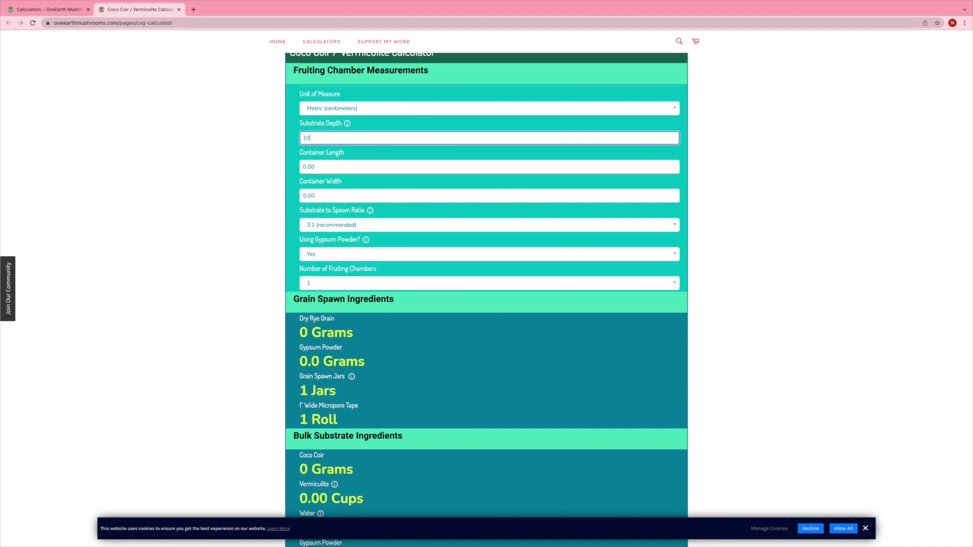
key(Tab)
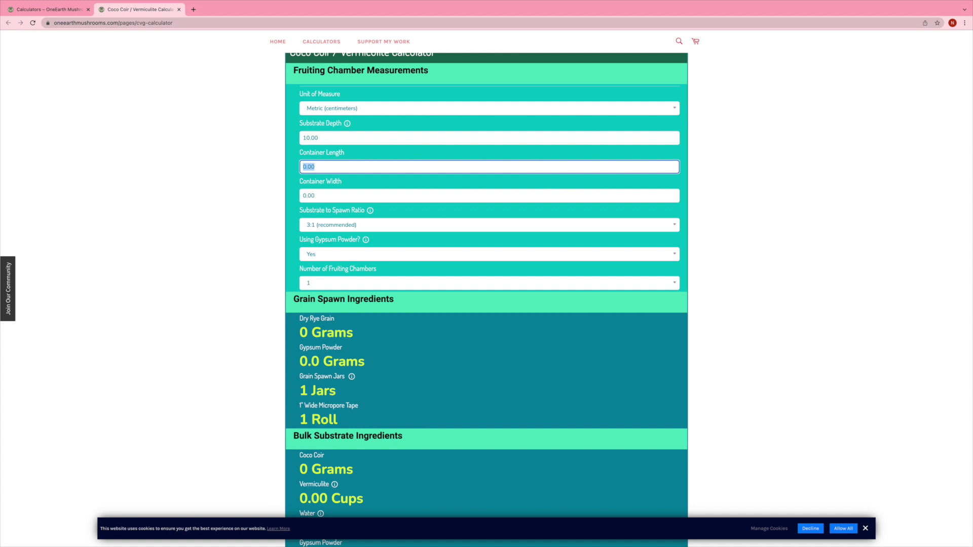
text(20)
key(Tab)
text(30)
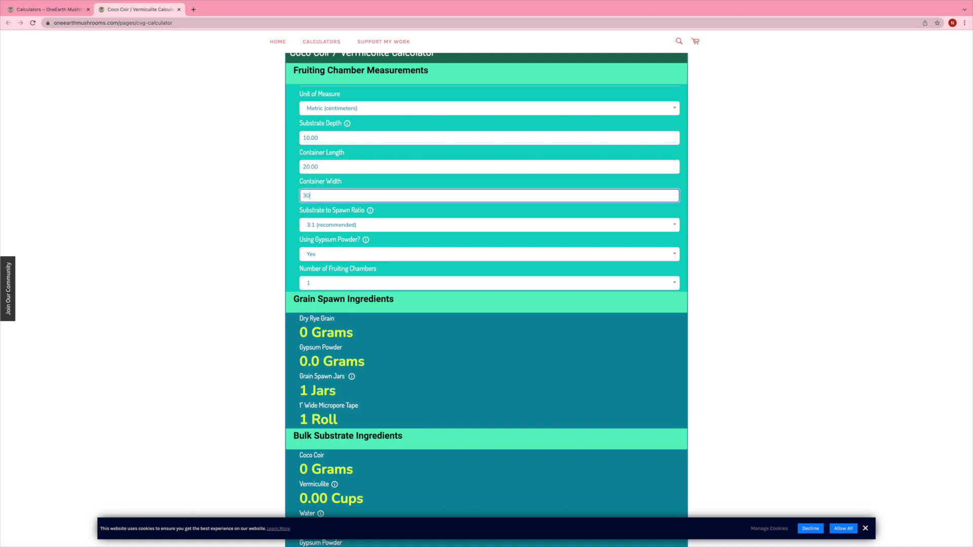
key(Tab)
Step: Review the results and info tooltips: 285 g rye, 311 g coco coir, 3.84 cups vermiculite, 1,800 g water
scroll(241, 281, down, 3)
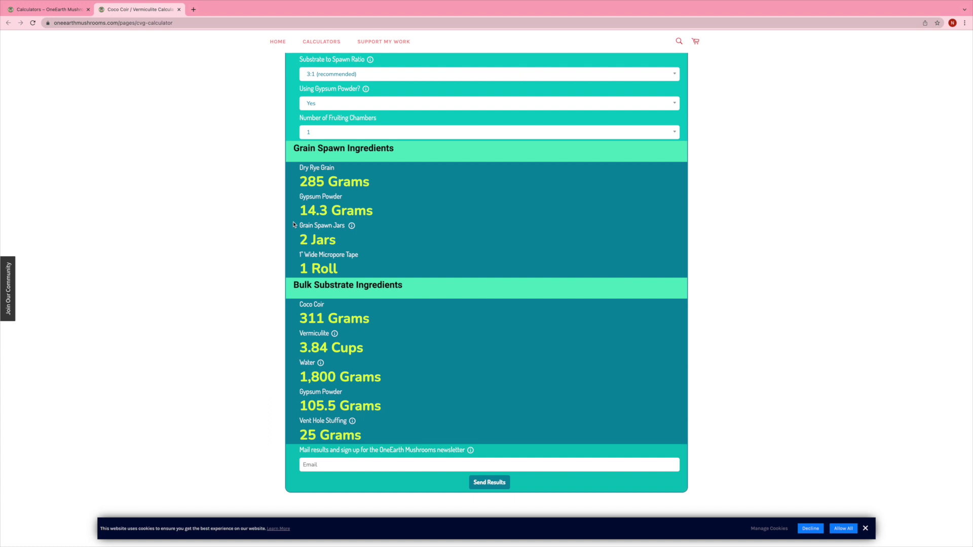
mouse_move(353, 228)
scroll(294, 256, down, 3)
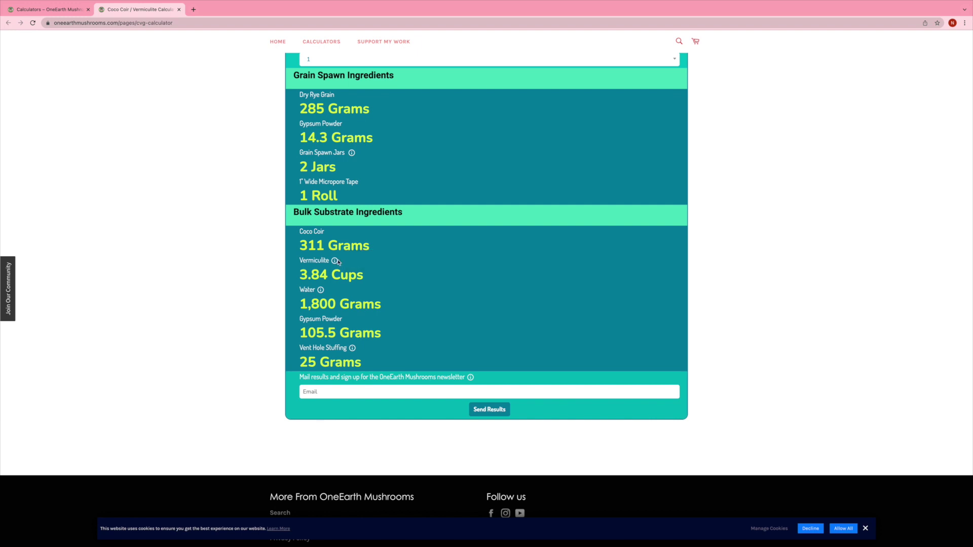
mouse_move(335, 263)
mouse_move(320, 292)
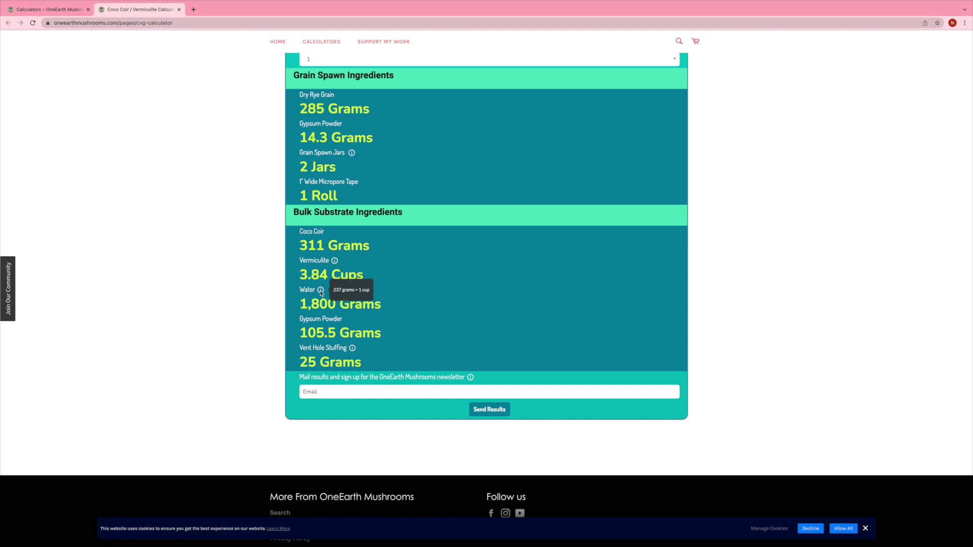
scroll(293, 323, down, 1)
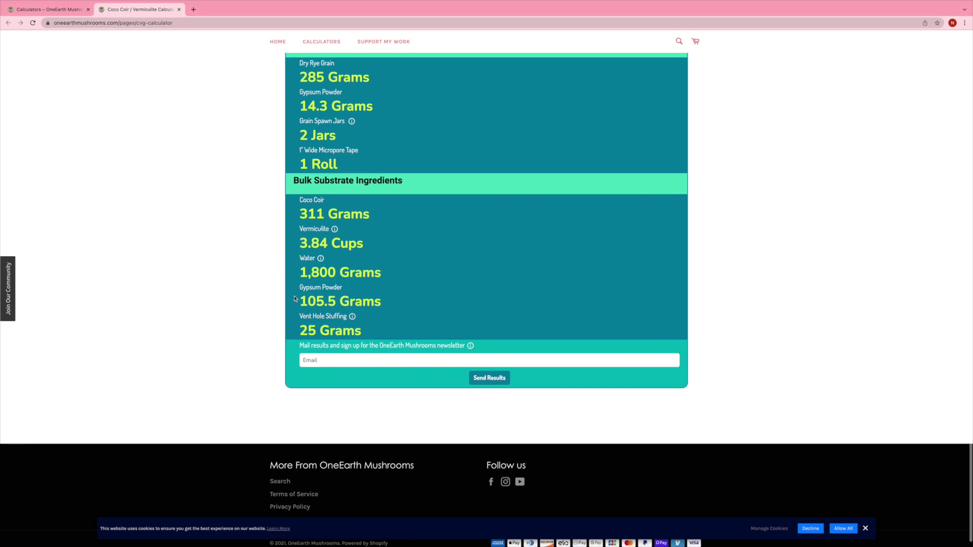
mouse_move(354, 318)
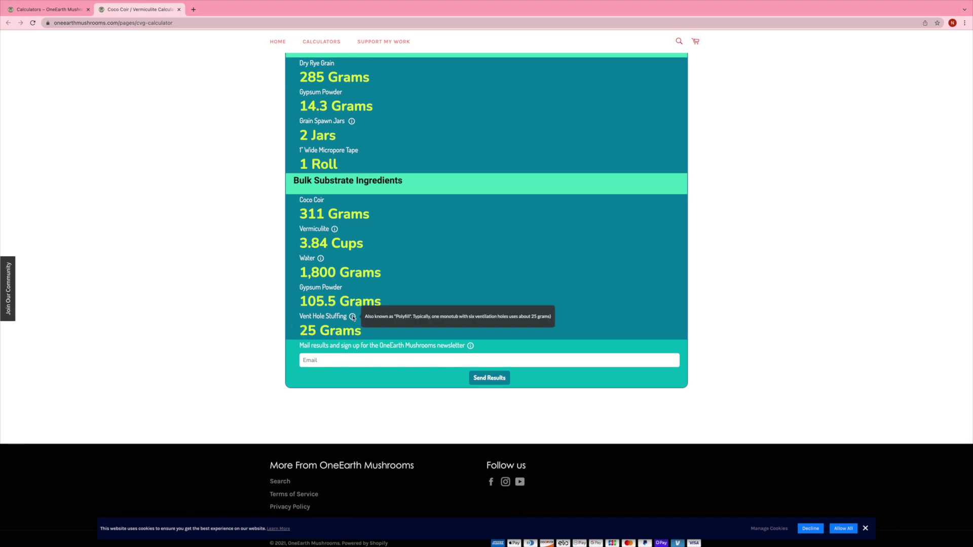
scroll(353, 317, up, 8)
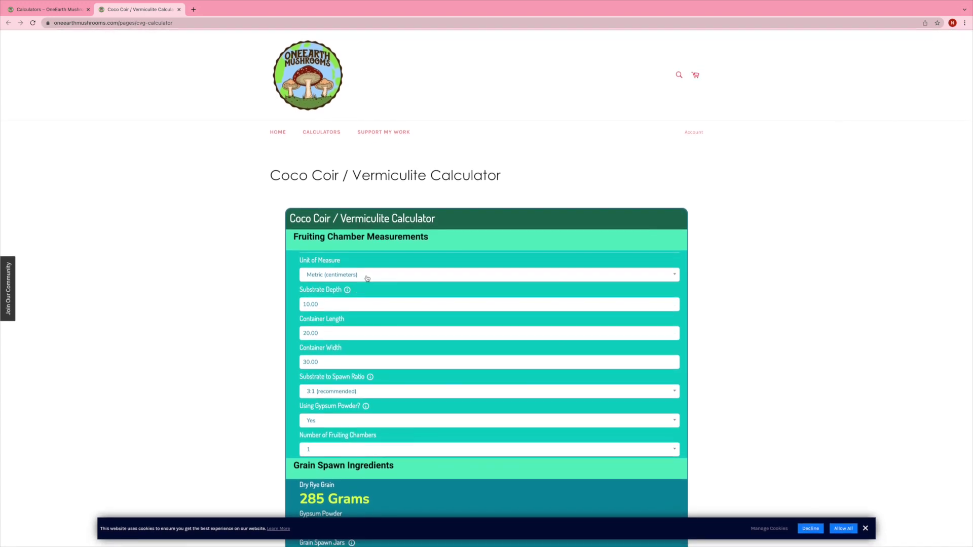
Step: Switch units to Imperial (inches) and enter depth 4, length 12, width 25
click(367, 279)
click(349, 297)
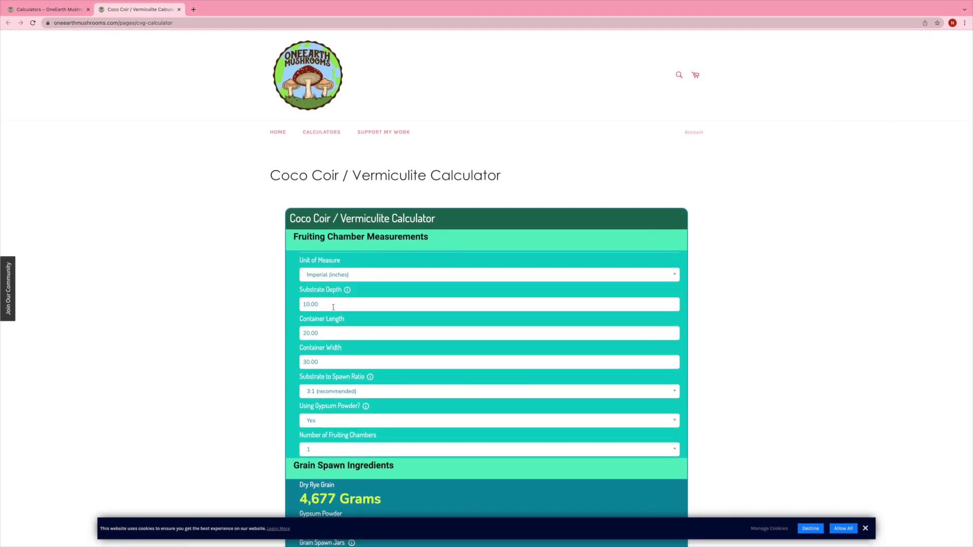
drag(333, 307, 291, 306)
text(4)
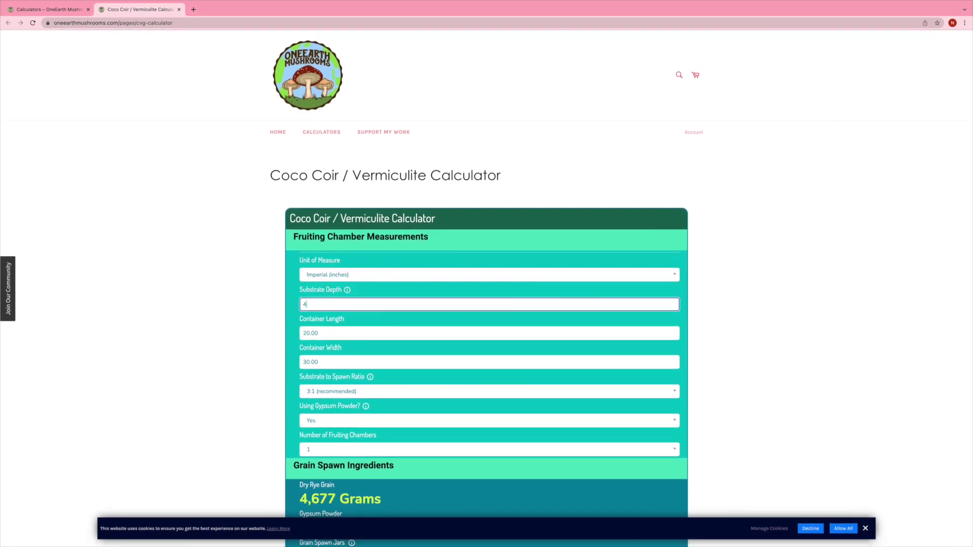
key(Tab)
text(12)
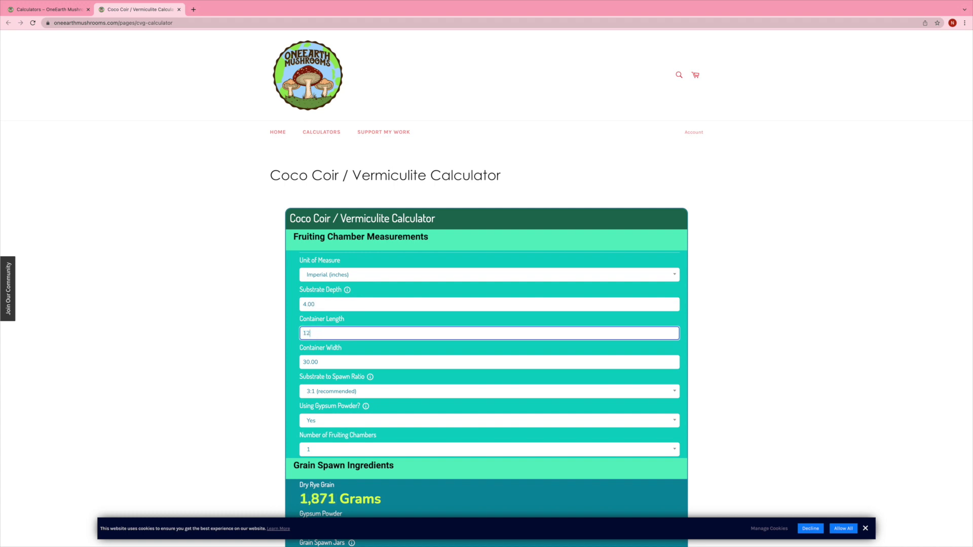
key(Tab)
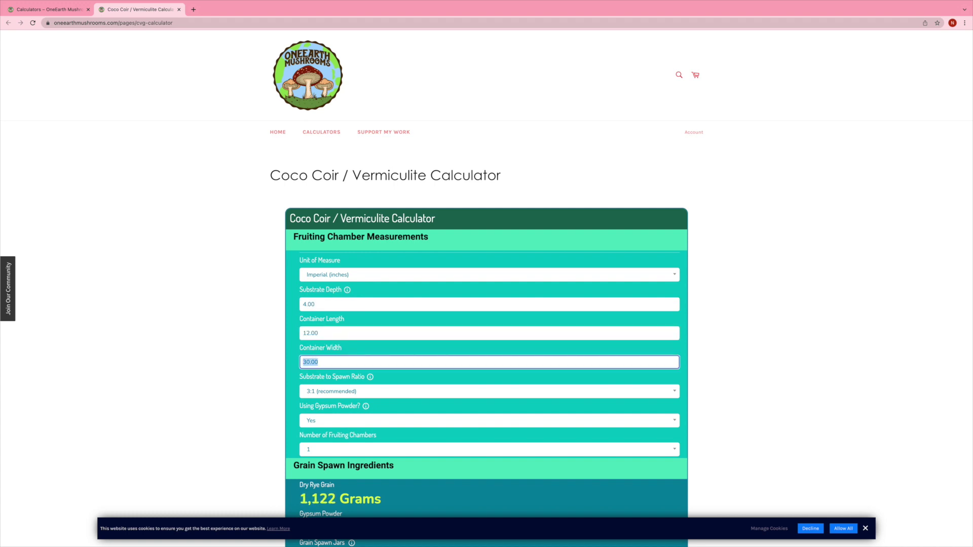
text(25)
scroll(274, 301, down, 5)
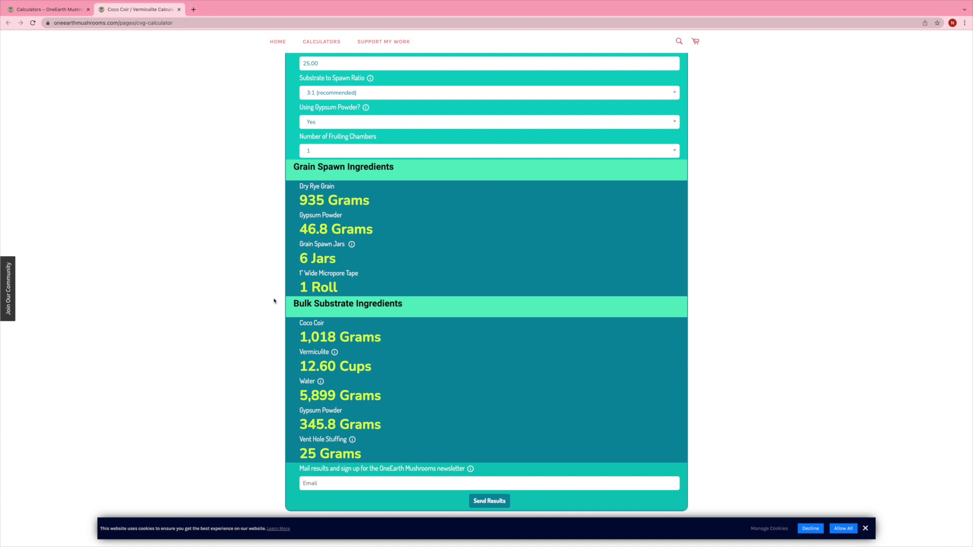
click(330, 125)
Step: Set Number of Fruiting Chambers to 2 with Using Gypsum Powder left at Yes
click(317, 151)
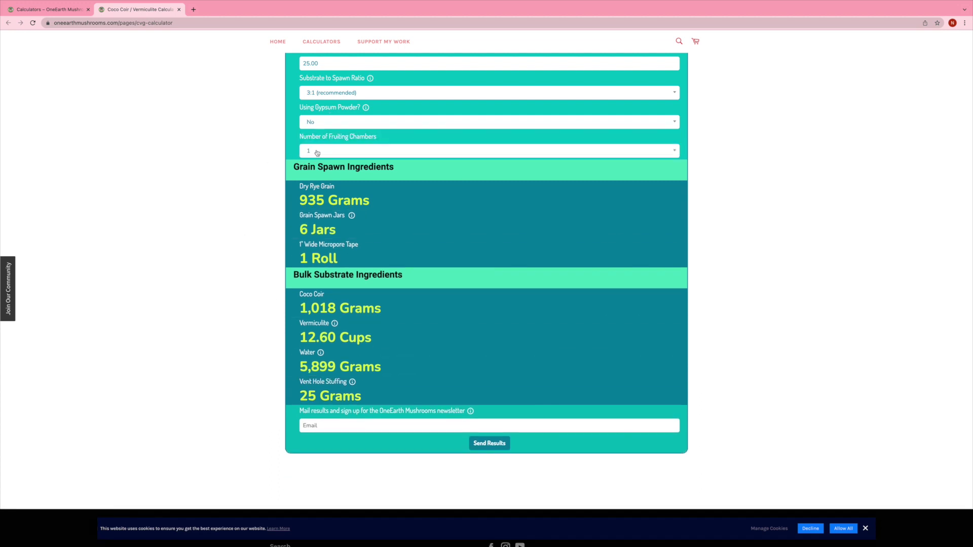
click(317, 152)
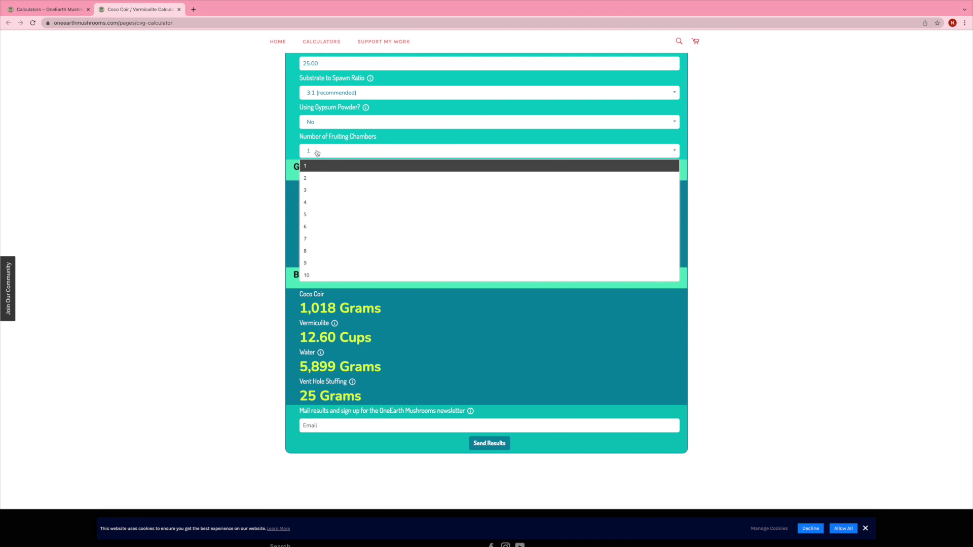
click(311, 180)
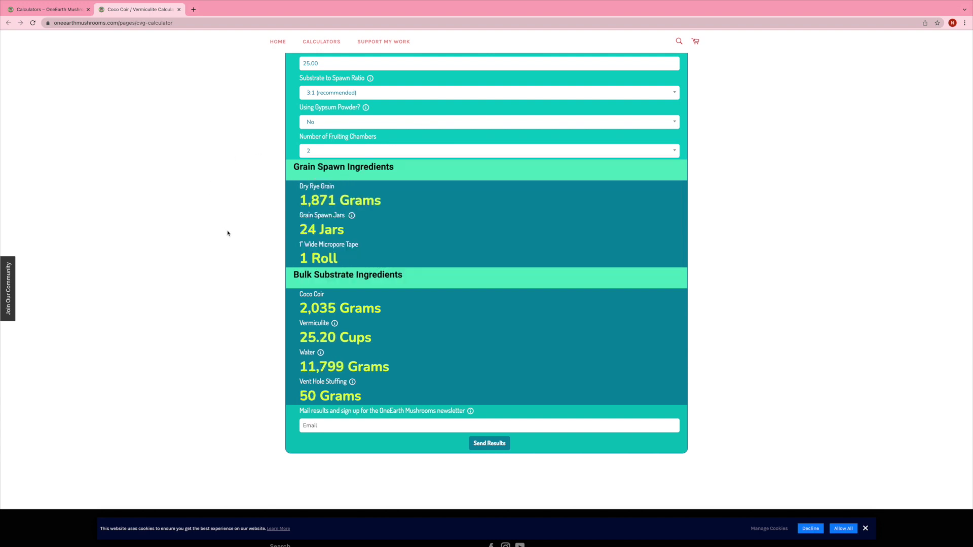
click(314, 125)
click(320, 142)
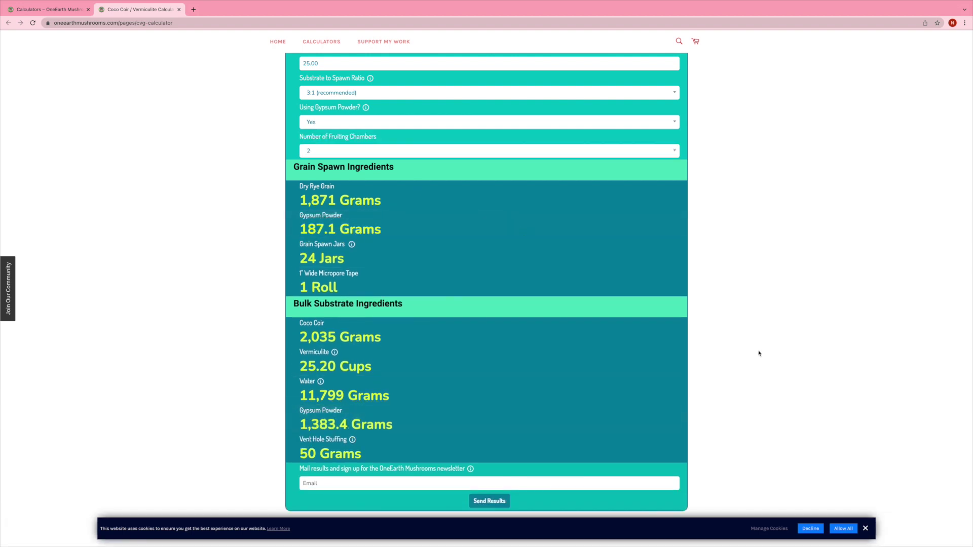
scroll(759, 352, down, 1)
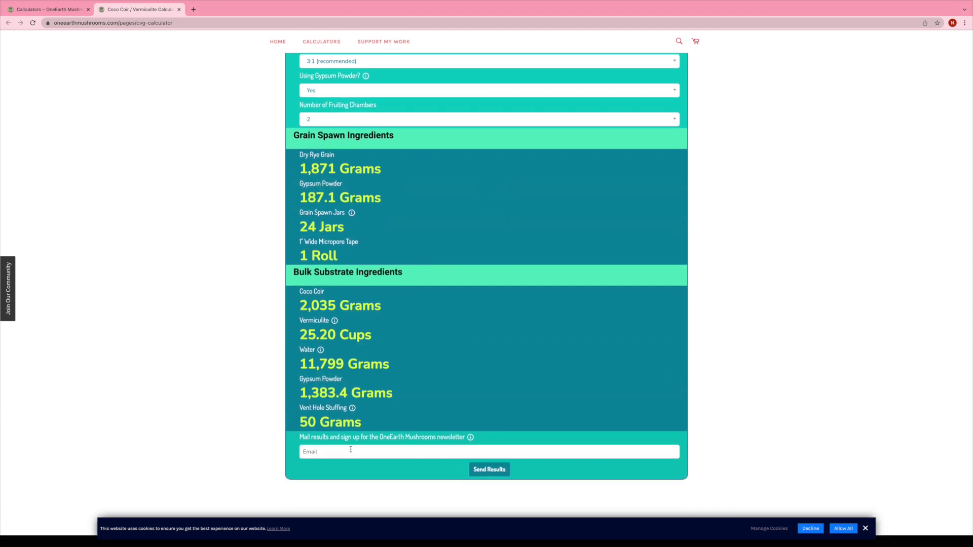
click(349, 454)
Step: Enter an e-mail address and send the calculator results to it
click(484, 473)
mouse_move(472, 439)
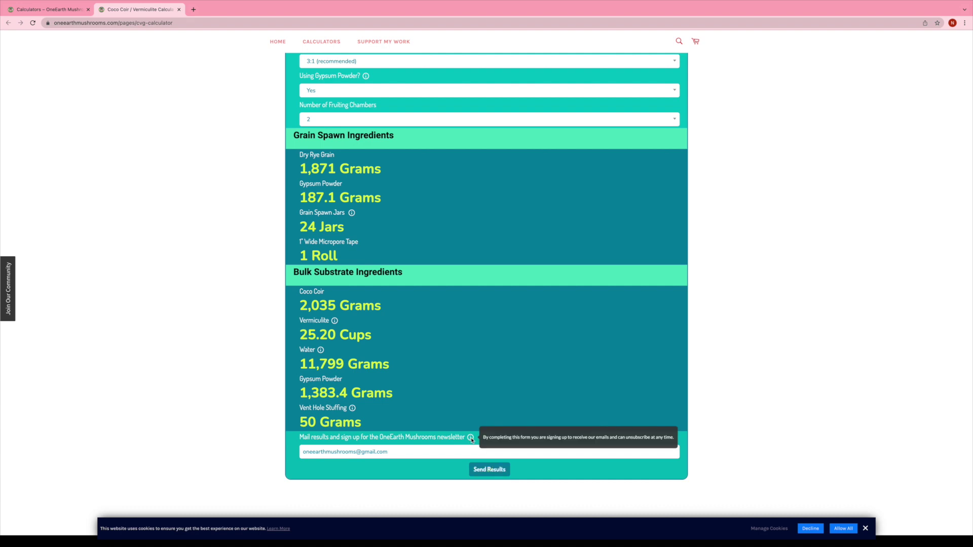
Step: Open the OneEarth Mushrooms Patreon page from the Support My Work page
scroll(613, 360, up, 7)
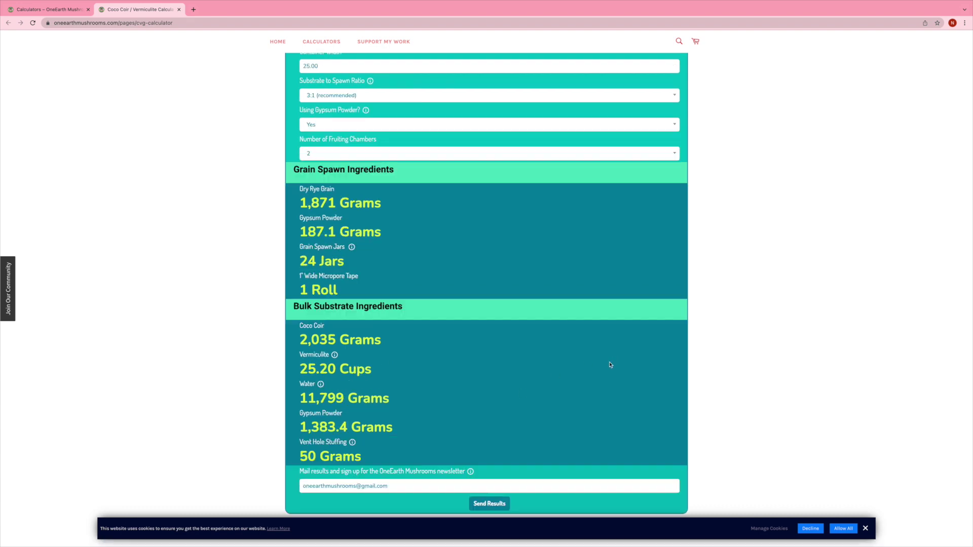
click(394, 134)
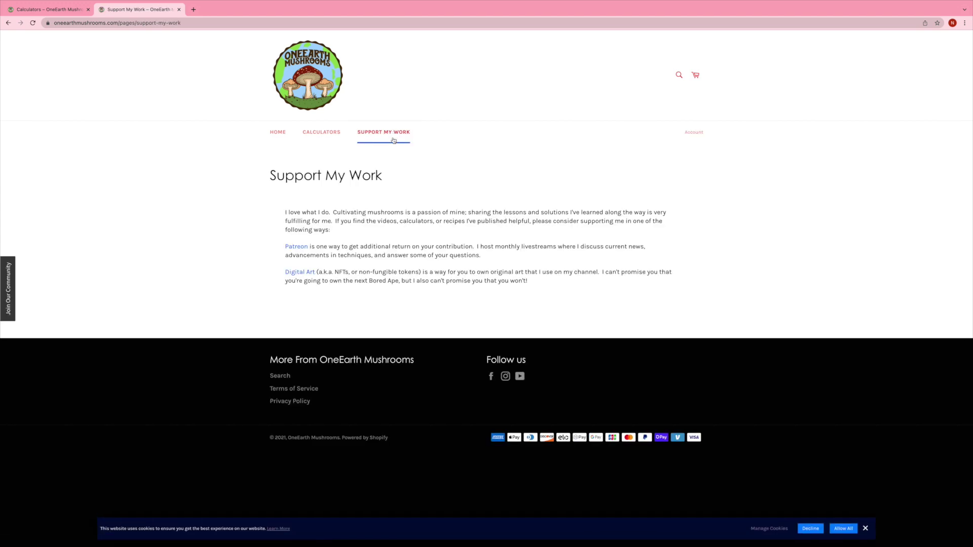
click(291, 249)
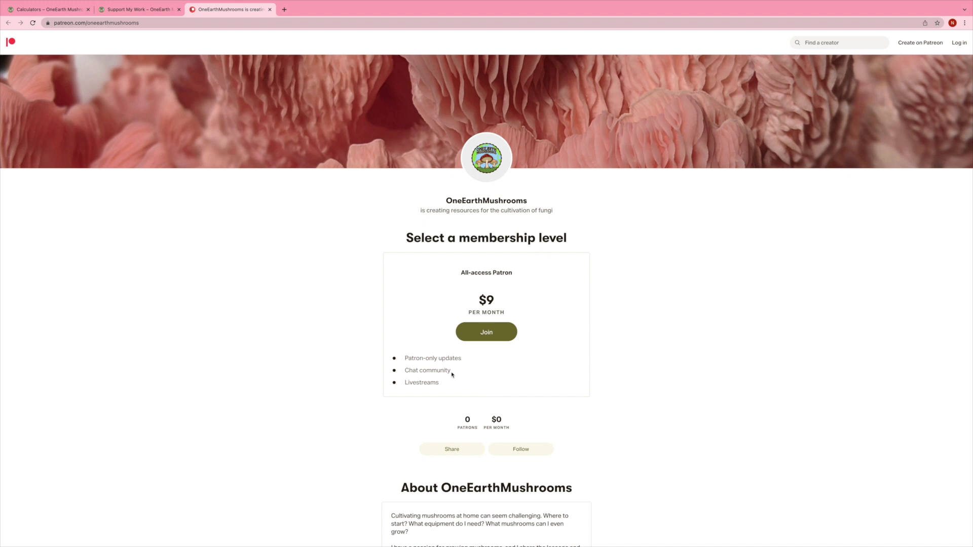
Step: Join the $9 per month All-access Patron tier on Patreon
click(496, 336)
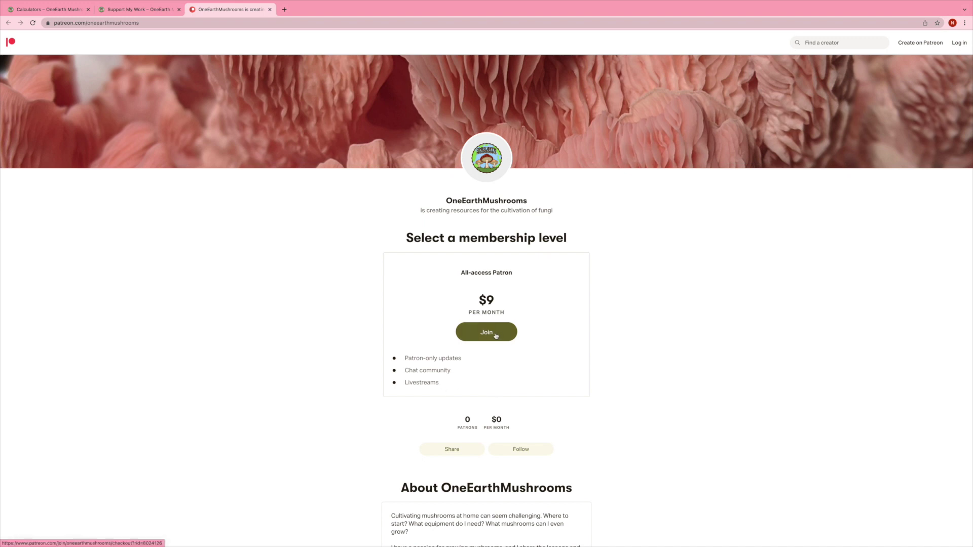